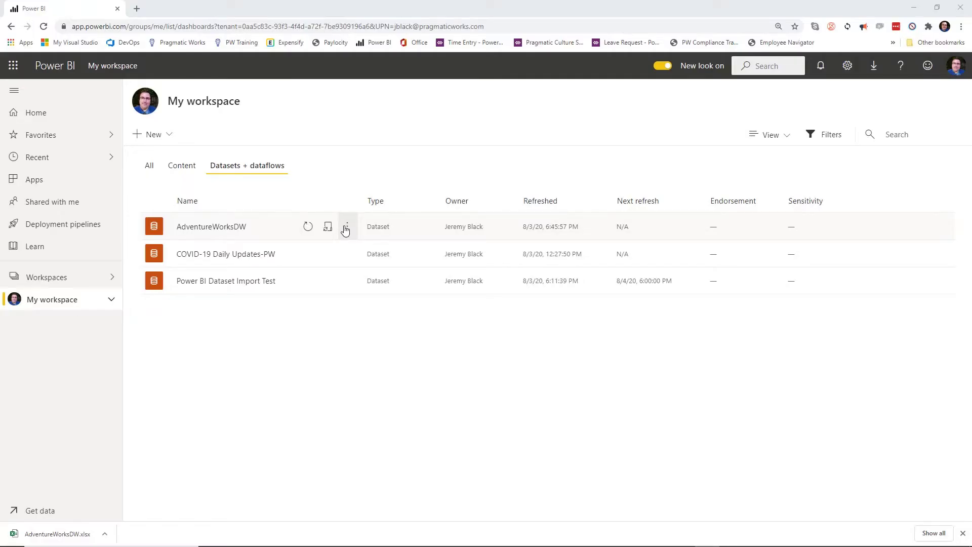
- Use Analyze in Excel on the AdventureWorksDW dataset to download AdventureWorksDW.xlsx
{"action": "left_click", "coordinate": [346, 228]}
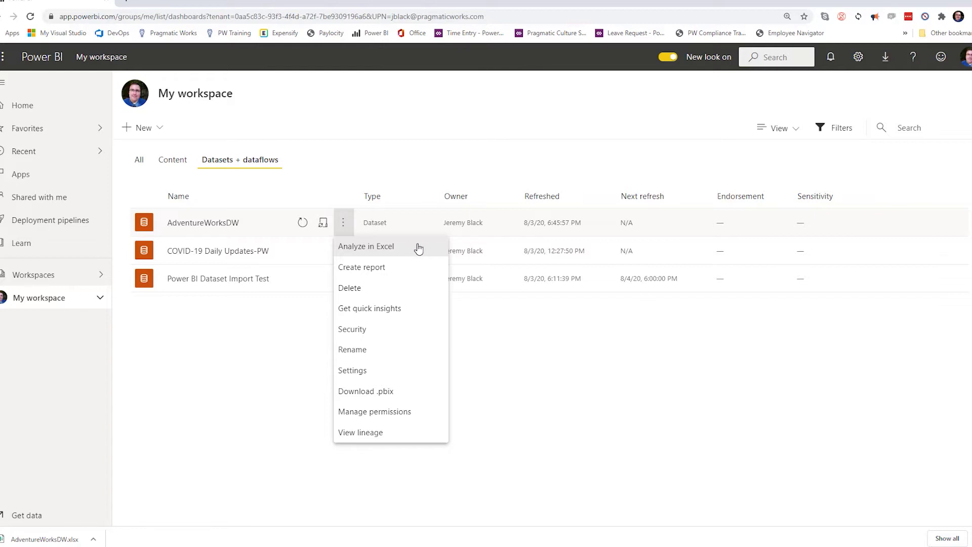
{"action": "left_click", "coordinate": [383, 248]}
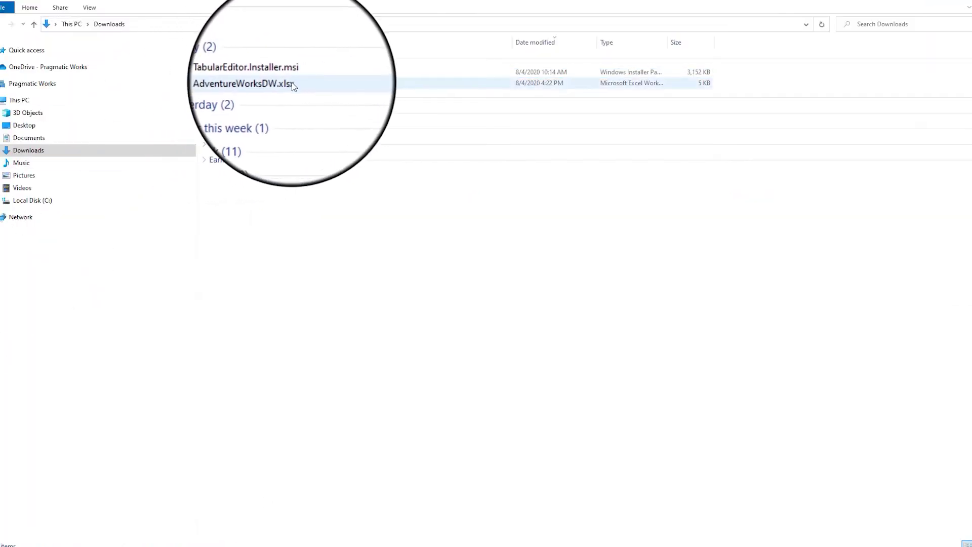
- Open AdventureWorksDW.xlsx from the Downloads folder in Excel
{"action": "double_click", "coordinate": [306, 87]}
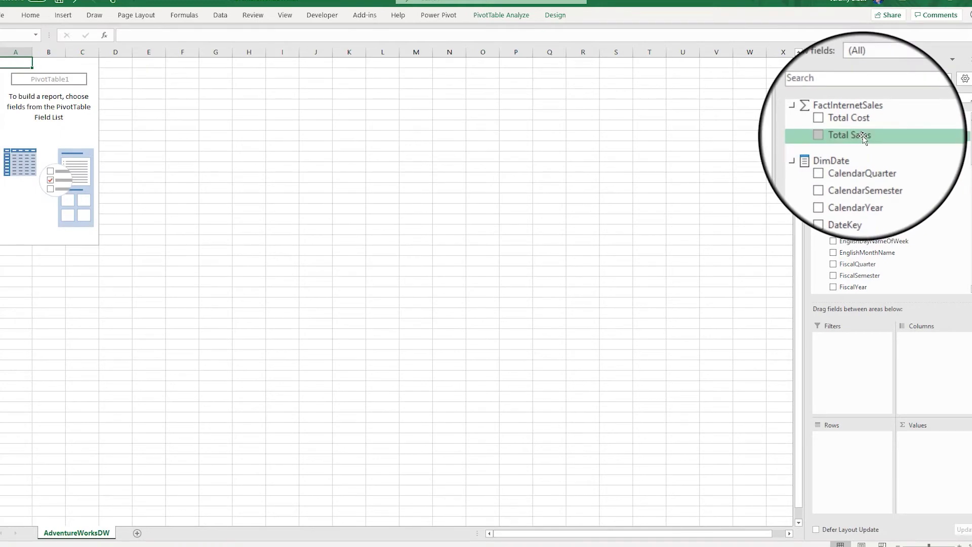
- Put Total Sales in Values, with SalesTerritoryCountry and then SalesTerritoryGroup in Rows
{"action": "left_click_drag", "start_coordinate": [864, 138], "coordinate": [920, 451]}
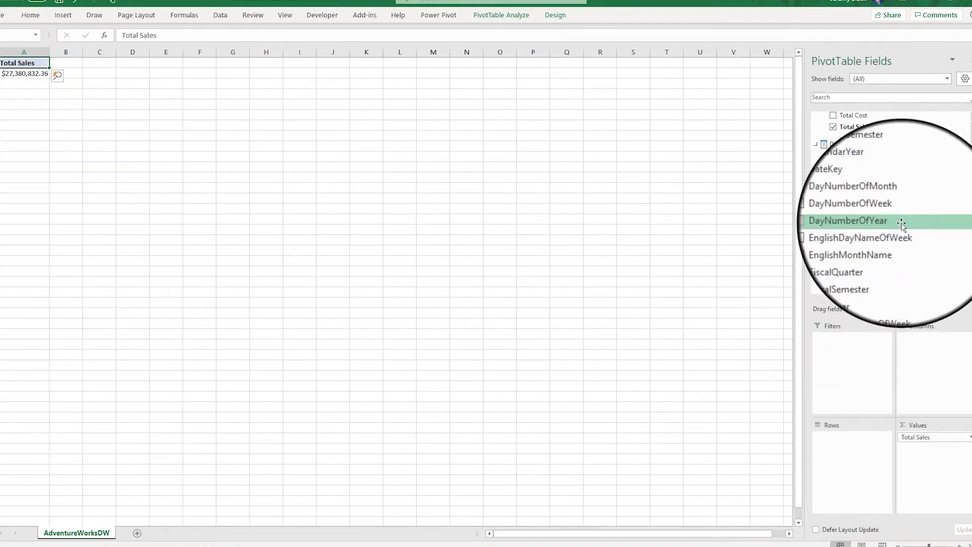
{"action": "scroll", "coordinate": [902, 225], "scroll_direction": "down", "scroll_amount": 10}
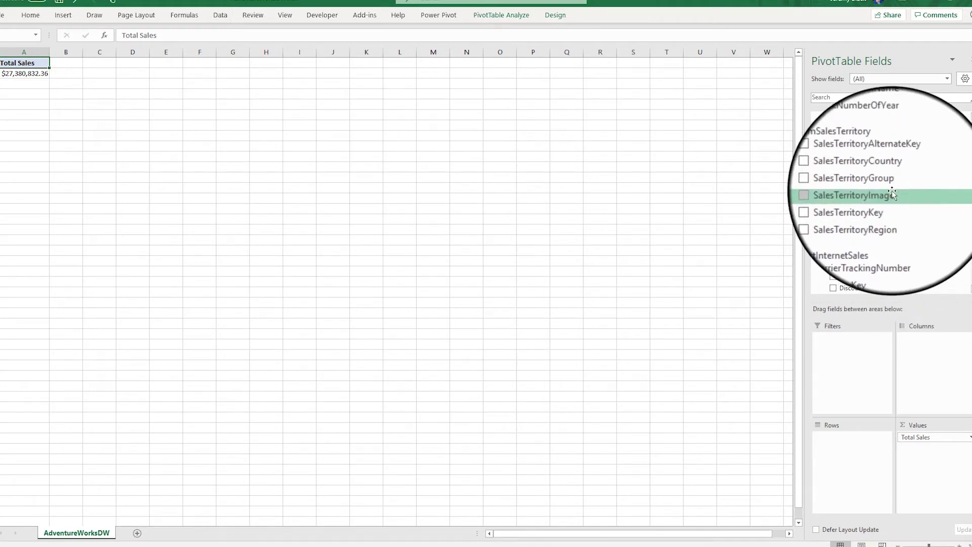
{"action": "left_click_drag", "start_coordinate": [869, 170], "coordinate": [862, 467]}
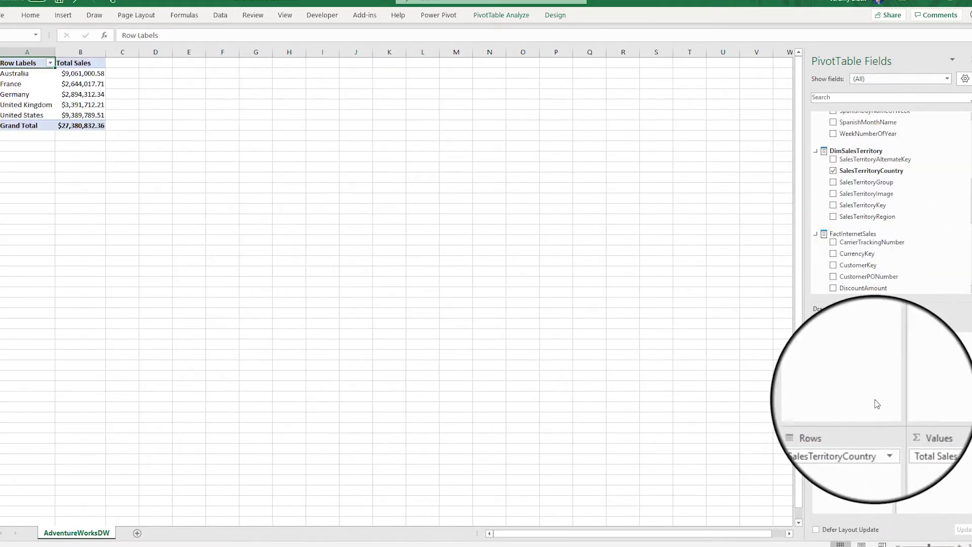
{"action": "left_click_drag", "start_coordinate": [896, 186], "coordinate": [866, 445]}
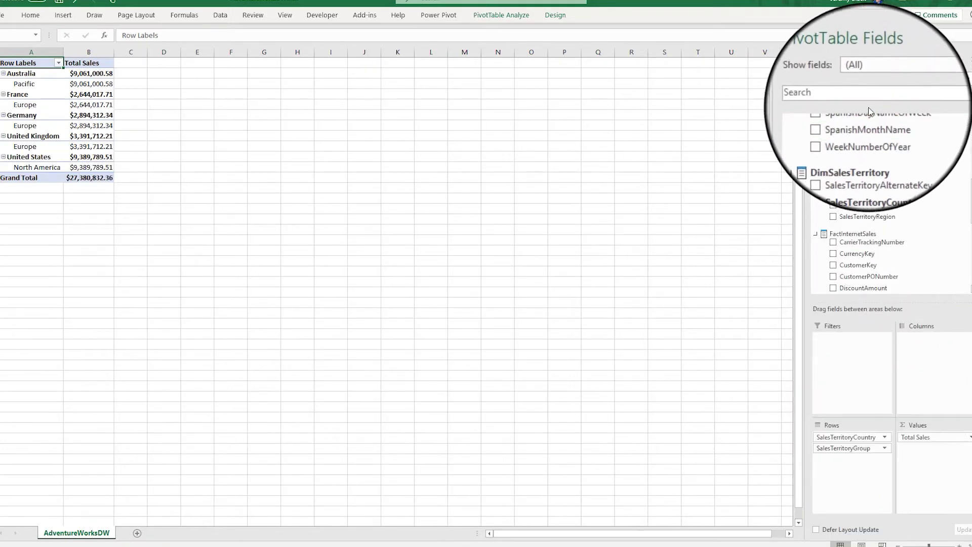
- Search the field list for 'year' and add CalendarYear as the top row grouping
{"action": "left_click", "coordinate": [868, 99]}
{"action": "type", "text": "year"}
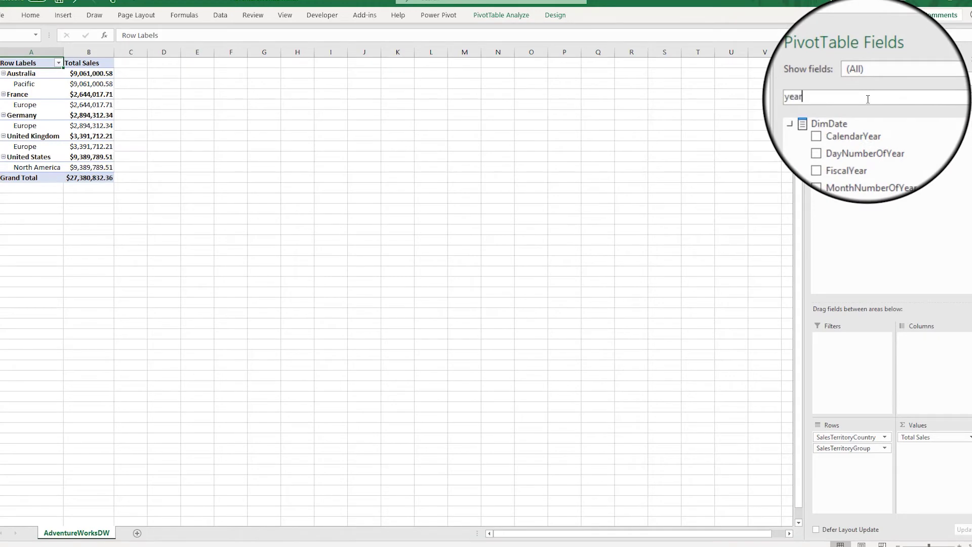
{"action": "left_click", "coordinate": [834, 123]}
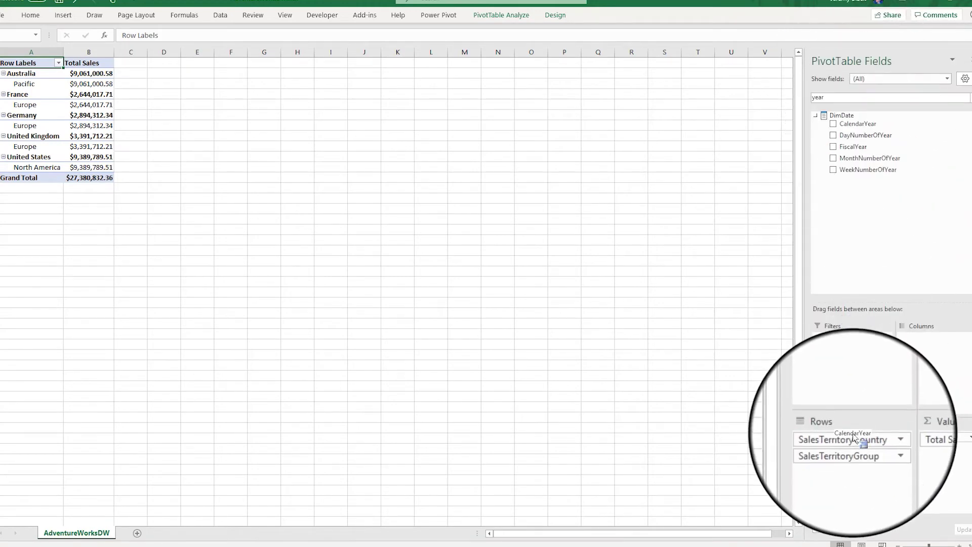
{"action": "left_click", "coordinate": [65, 63]}
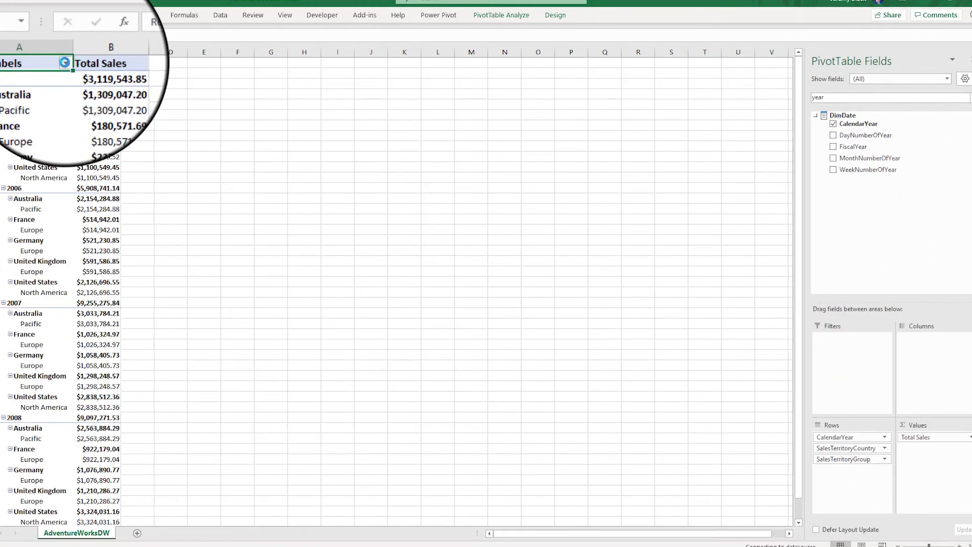
- Filter the years to 2007 and 2008 and nest MonthNumberOfYear under CalendarYear
{"action": "left_click", "coordinate": [16, 198]}
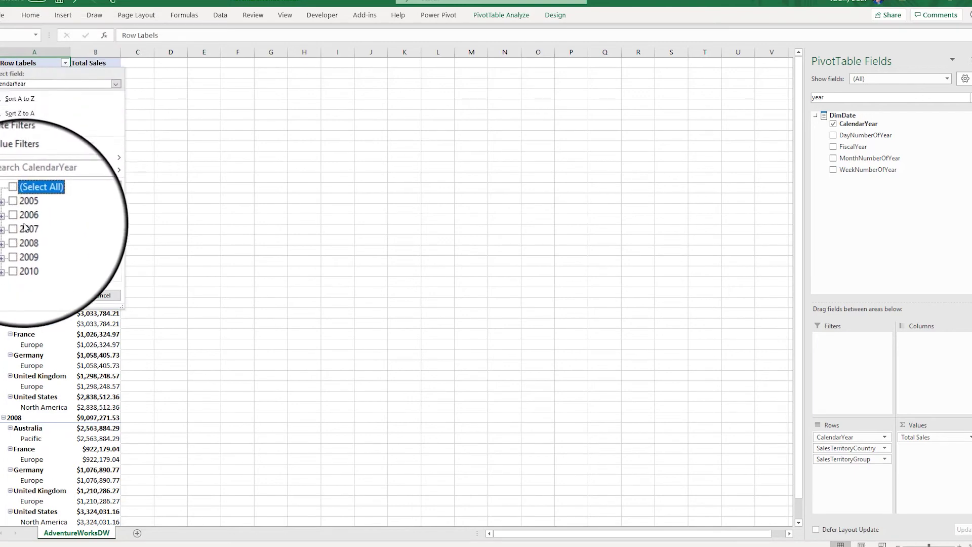
{"action": "left_click", "coordinate": [14, 226]}
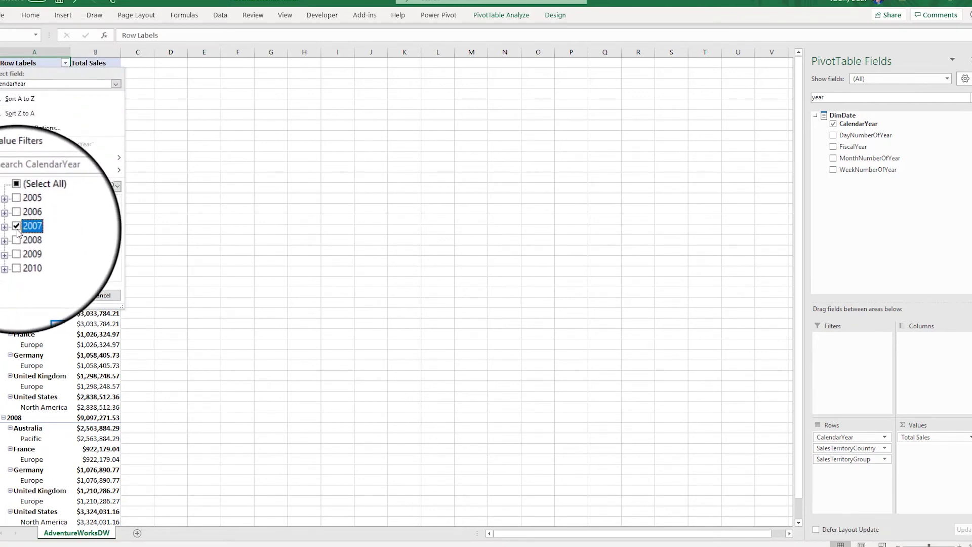
{"action": "left_click", "coordinate": [16, 236]}
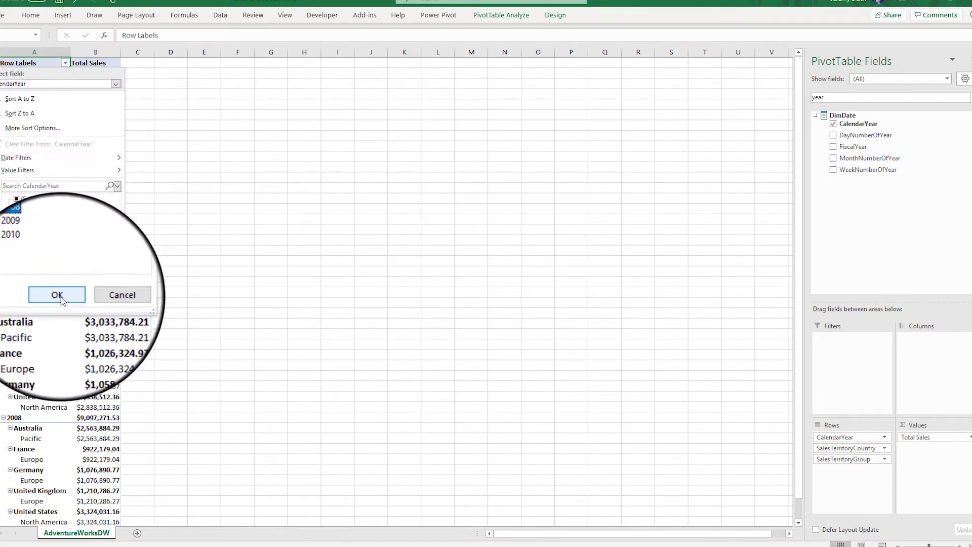
{"action": "left_click", "coordinate": [57, 295]}
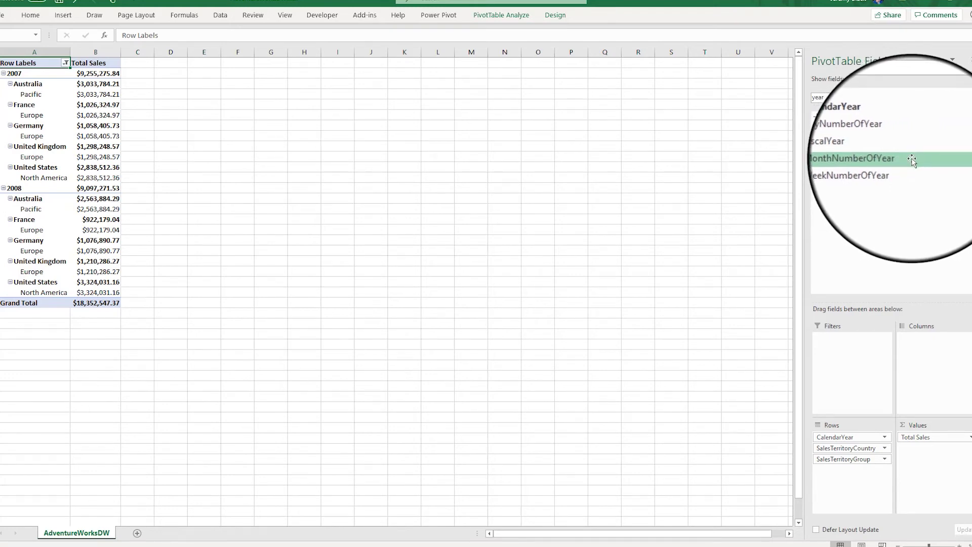
{"action": "left_click_drag", "start_coordinate": [912, 159], "coordinate": [859, 427]}
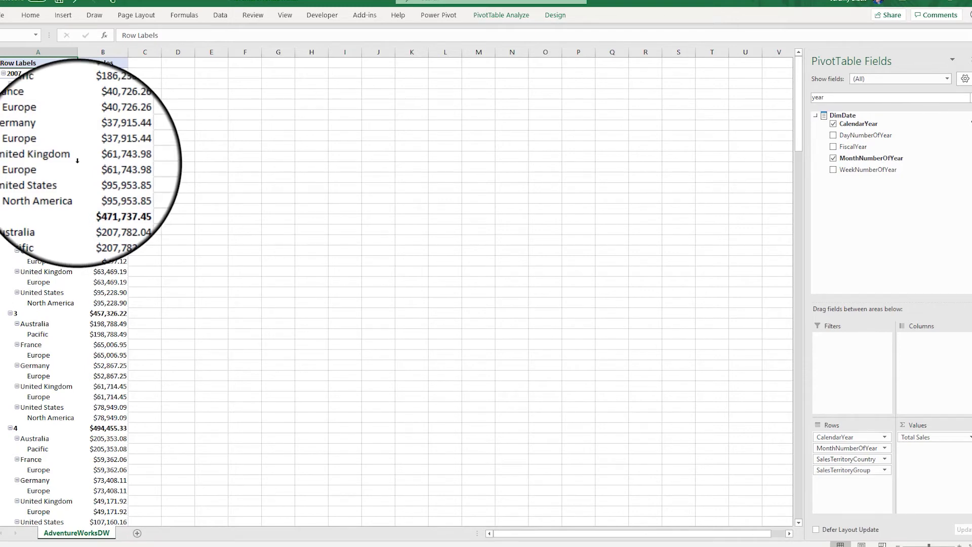
- Turn off subtotals and grand totals in the pivot table's design options
{"action": "left_click", "coordinate": [562, 18]}
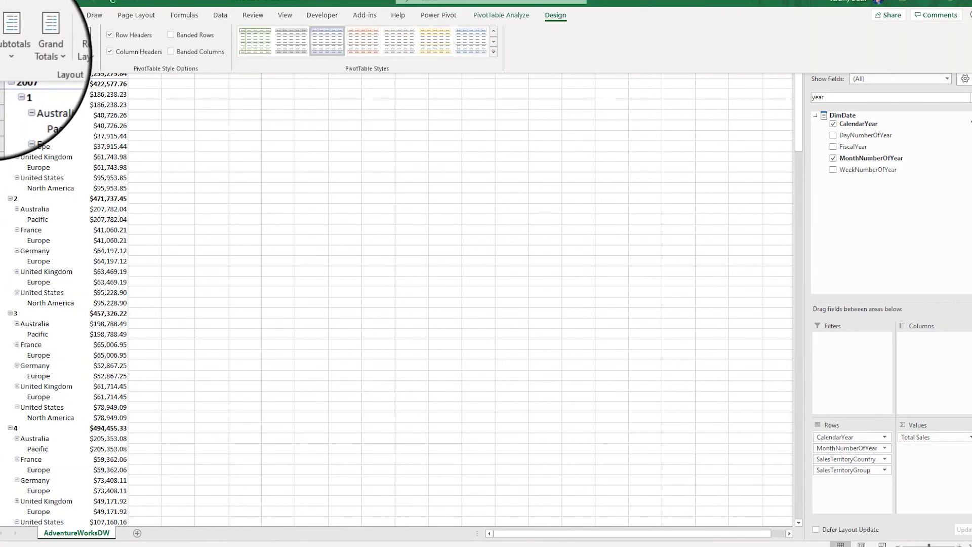
{"action": "left_click", "coordinate": [6, 53]}
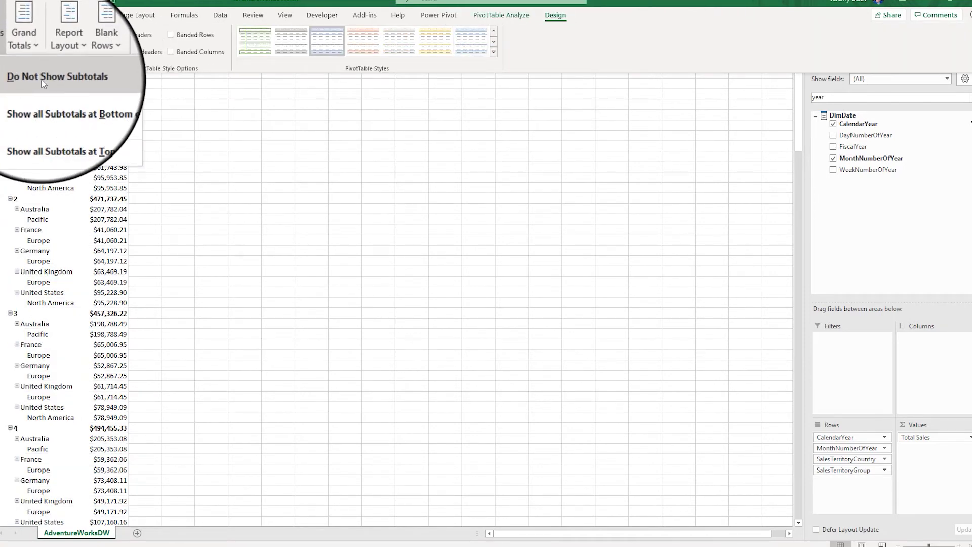
{"action": "left_click", "coordinate": [15, 79]}
{"action": "left_click", "coordinate": [36, 60]}
{"action": "left_click", "coordinate": [40, 77]}
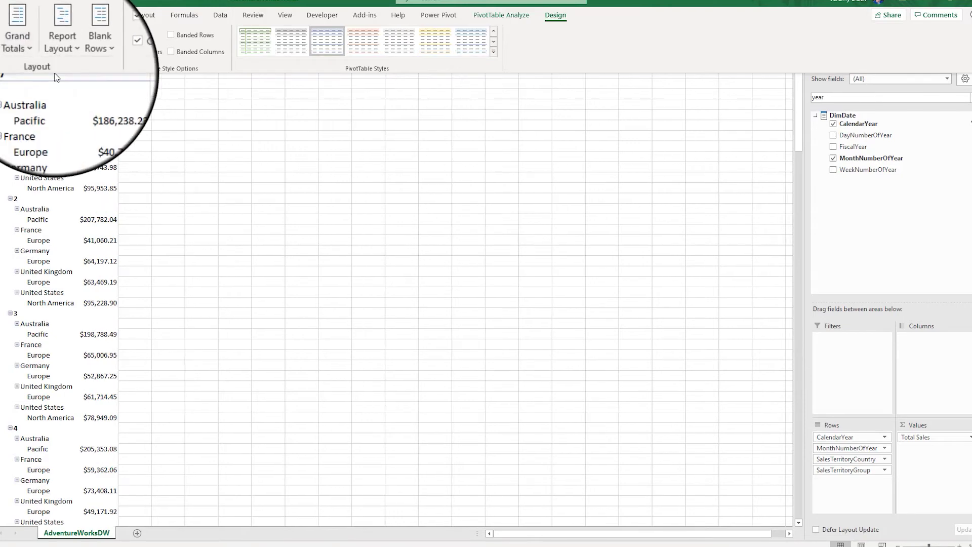
- Switch the pivot to Tabular Form and repeat all item labels
{"action": "left_click", "coordinate": [59, 53]}
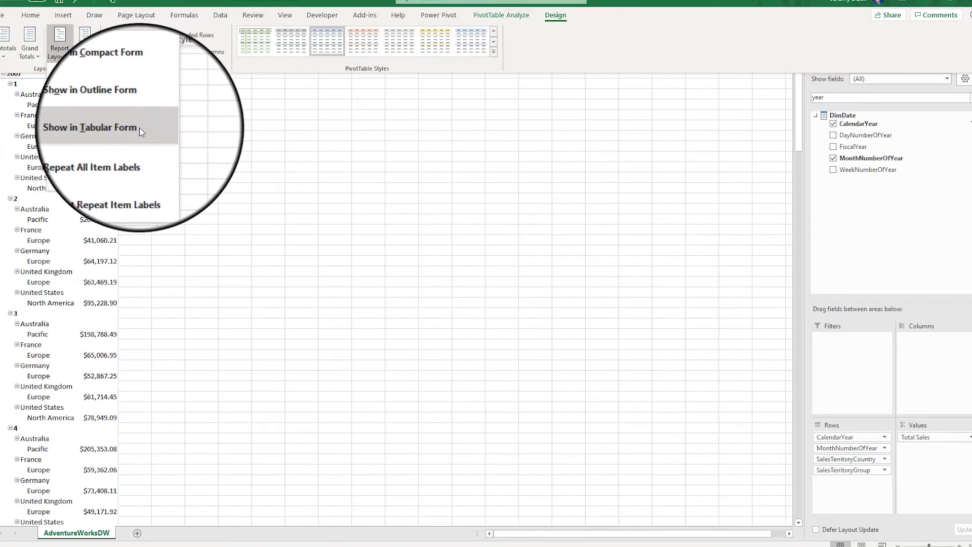
{"action": "left_click", "coordinate": [139, 128]}
{"action": "left_click", "coordinate": [59, 53]}
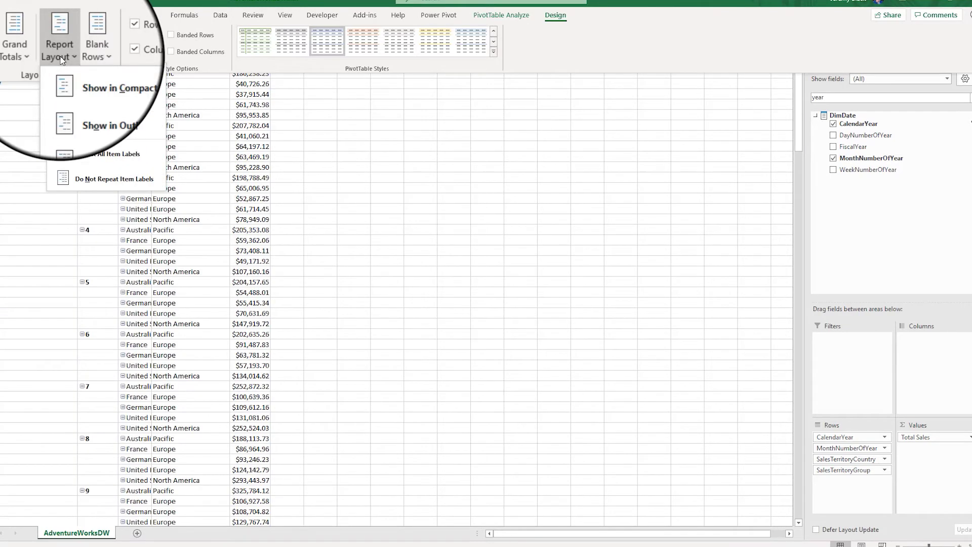
{"action": "left_click", "coordinate": [149, 161]}
{"action": "left_click", "coordinate": [185, 220]}
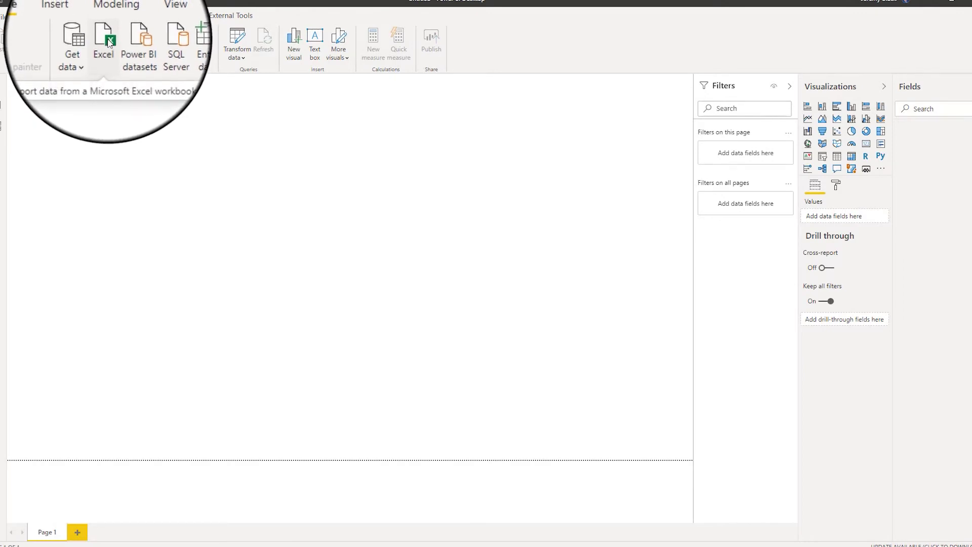
- Connect Power BI Desktop to AdventureWorksDW.xlsx and preview the ticked AdventureWorksDW table
{"action": "left_click", "coordinate": [105, 42]}
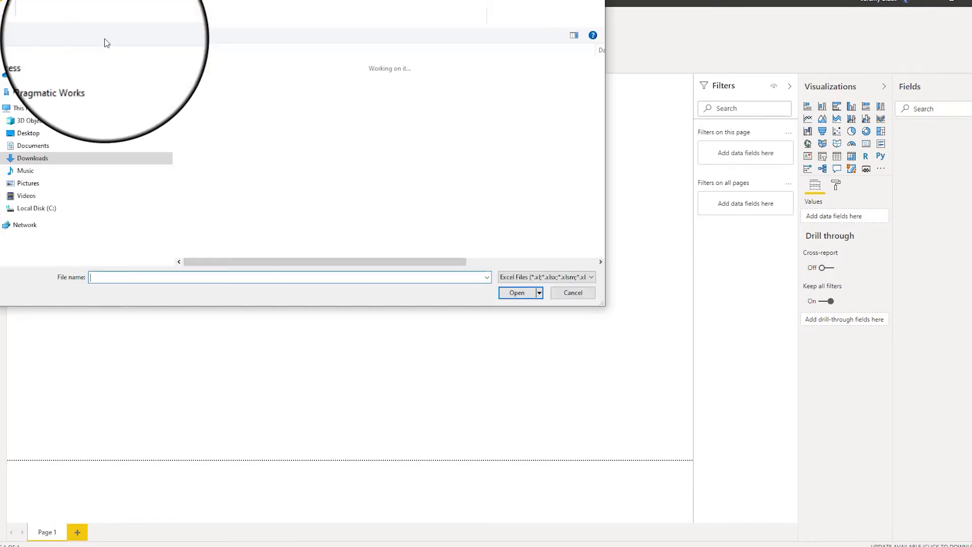
{"action": "double_click", "coordinate": [262, 79]}
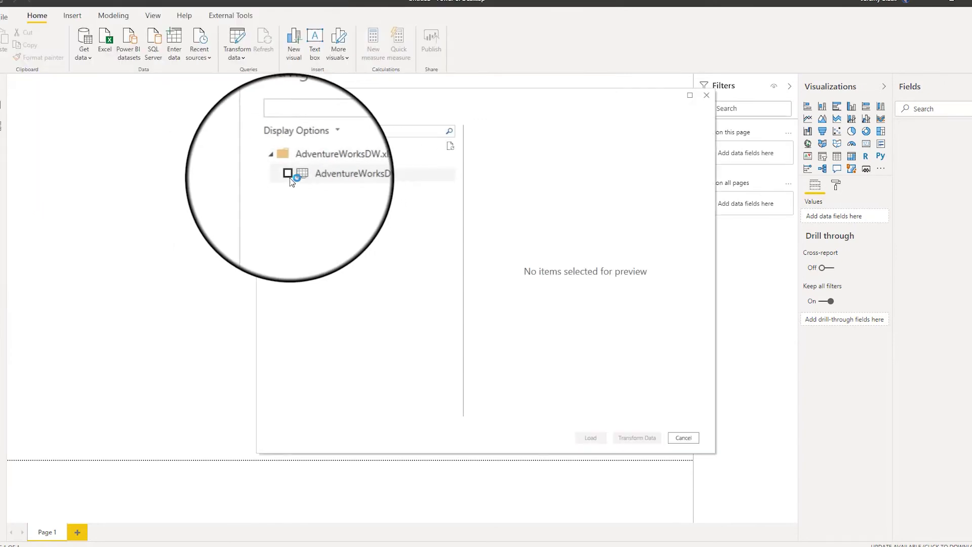
{"action": "left_click", "coordinate": [289, 175]}
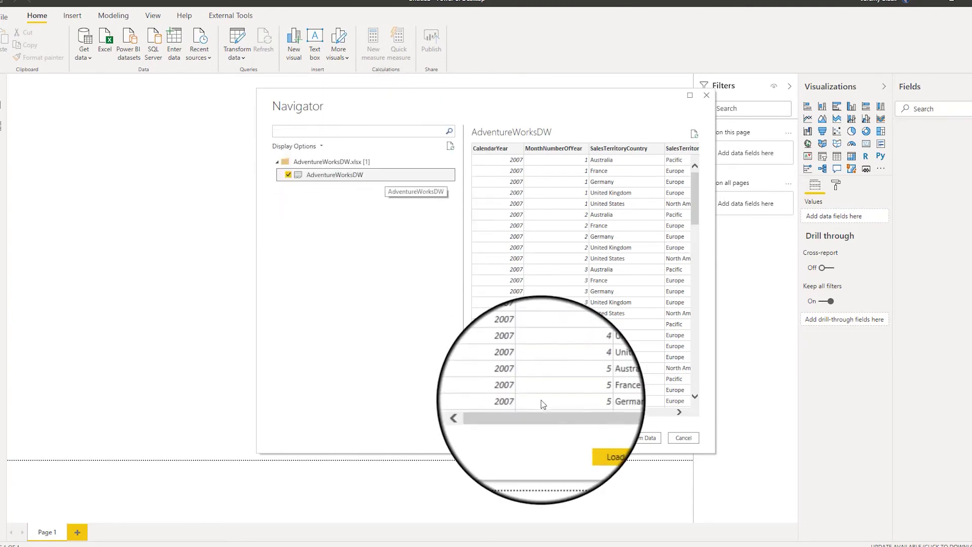
{"action": "mouse_move", "coordinate": [543, 413]}
{"action": "left_mouse_down"}
{"action": "mouse_move", "coordinate": [614, 412]}
{"action": "mouse_move", "coordinate": [527, 414]}
{"action": "left_mouse_up"}
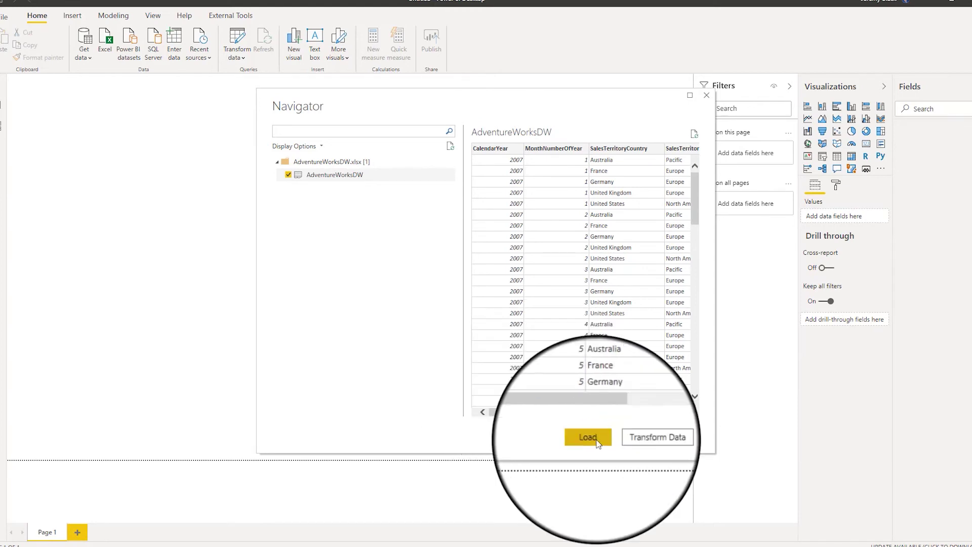
- Load the AdventureWorksDW table, refresh it, and widen the Fields pane
{"action": "left_click", "coordinate": [602, 440]}
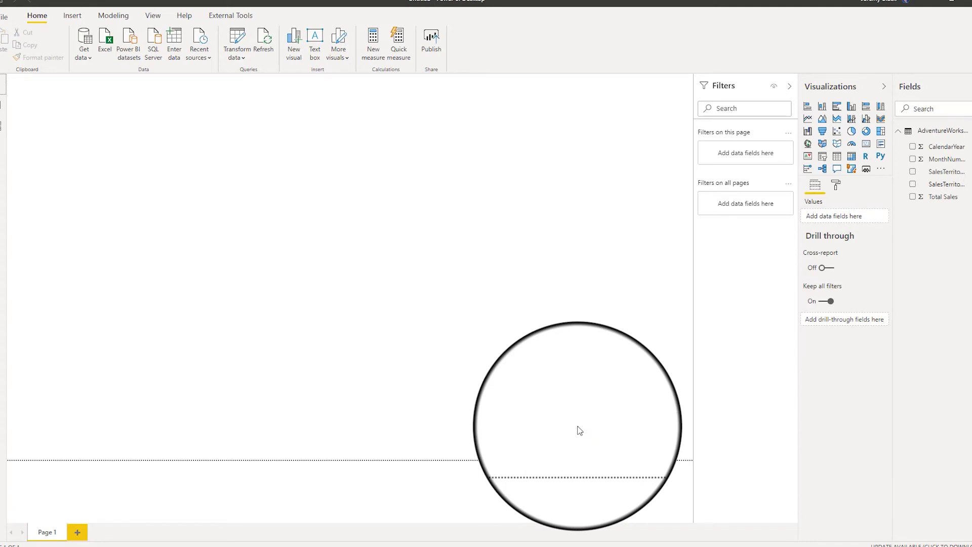
{"action": "left_click", "coordinate": [264, 38]}
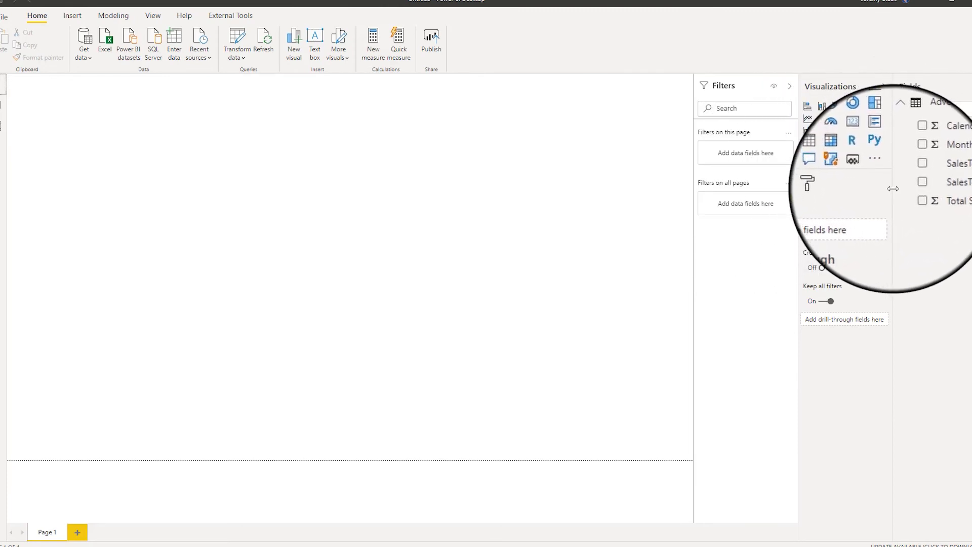
{"action": "left_click_drag", "start_coordinate": [893, 188], "coordinate": [847, 192]}
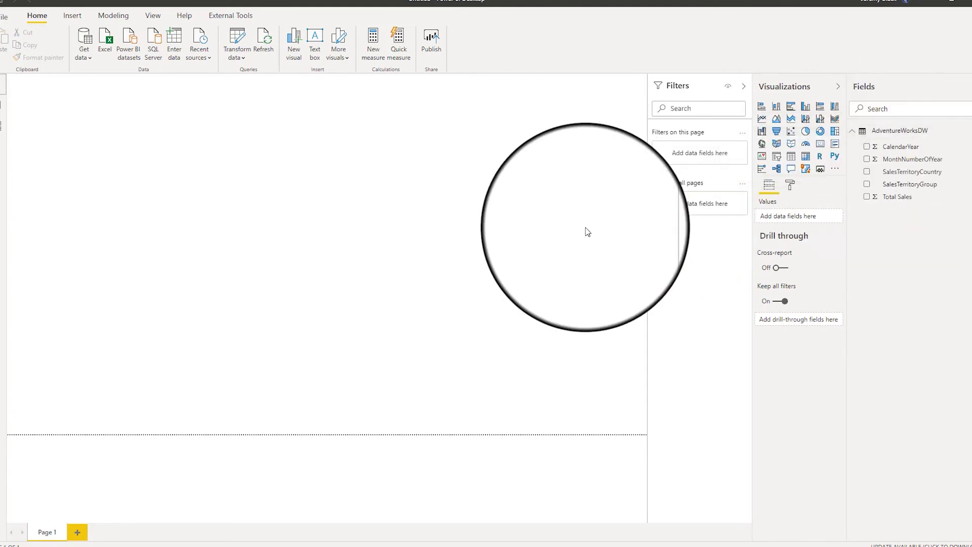
- Open the SQL Server and Excel connectors, then cancel both without adding data
{"action": "left_click", "coordinate": [160, 42]}
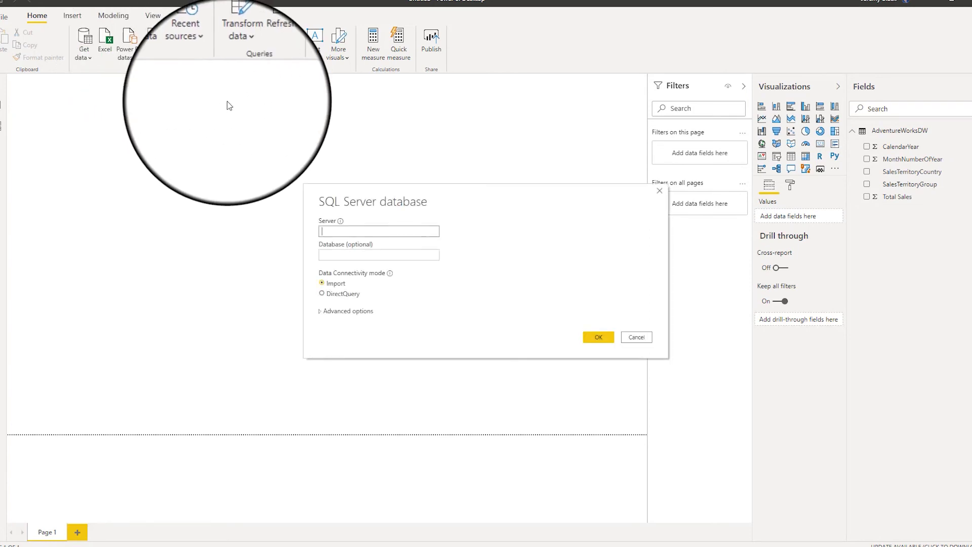
{"action": "left_click", "coordinate": [639, 338]}
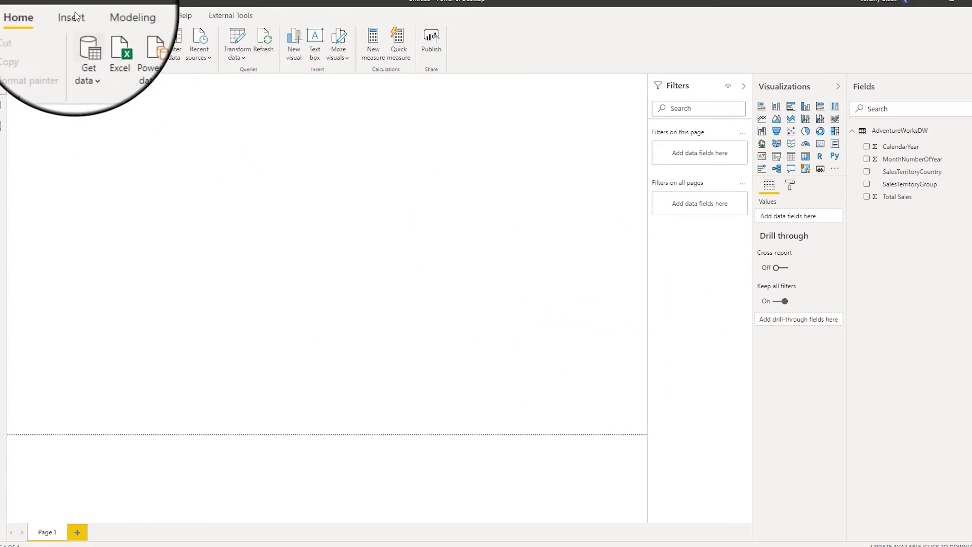
{"action": "left_click", "coordinate": [105, 40]}
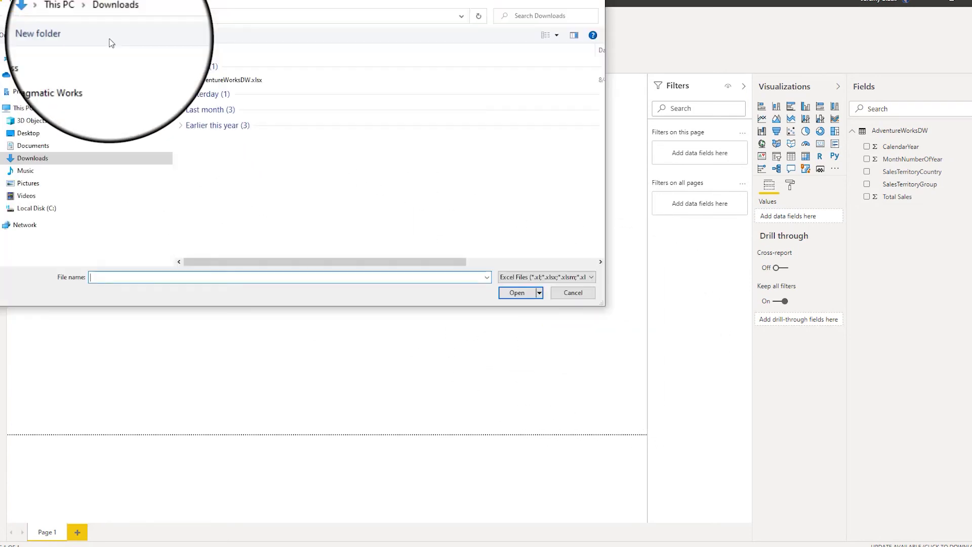
{"action": "left_click", "coordinate": [573, 292]}
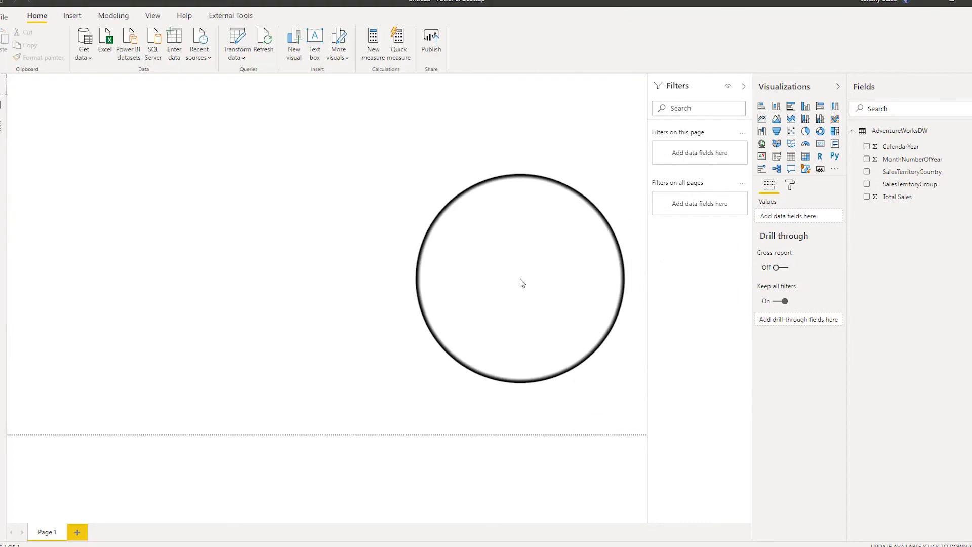